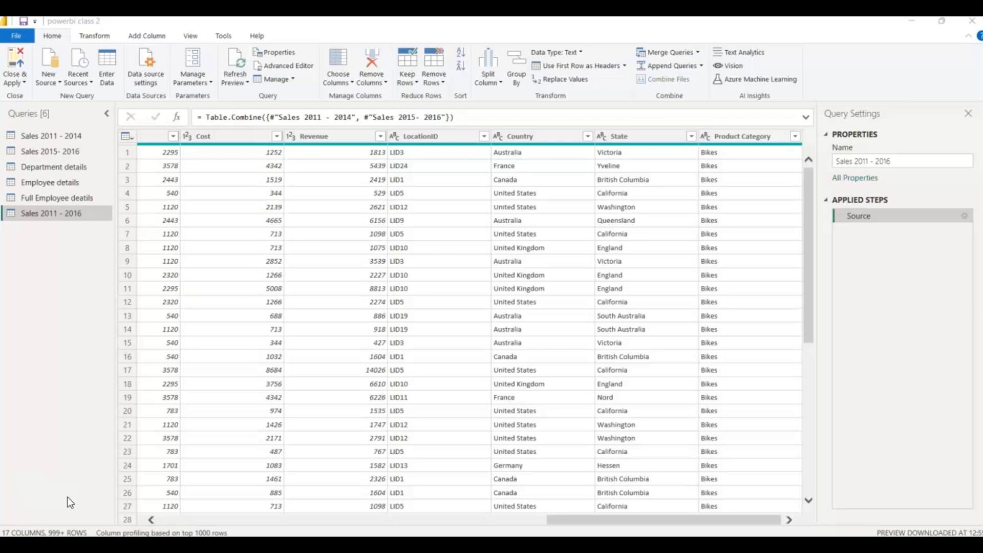
# Step: Review the Customer Gender values in the Sales 2015- 2016 query and return to the Sales 2011 - 2016 query
pyautogui.click(146, 358)
pyautogui.moveTo(549, 520); pyautogui.dragTo(161, 512)
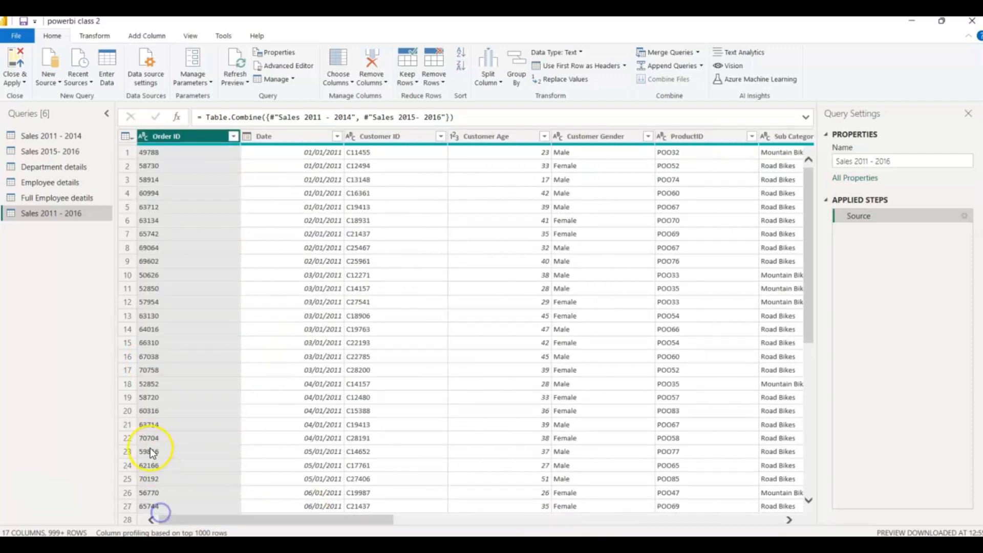
pyautogui.click(58, 151)
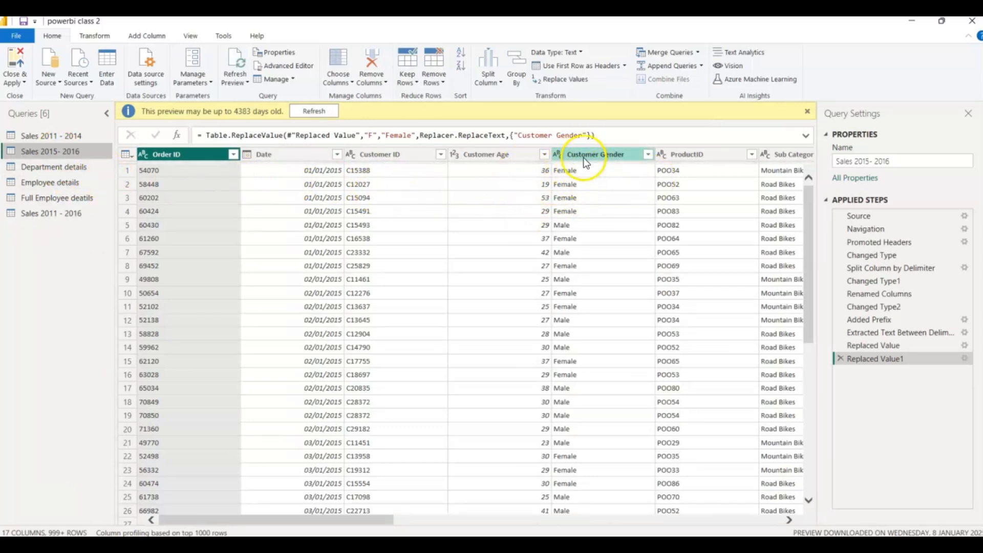
pyautogui.click(576, 170)
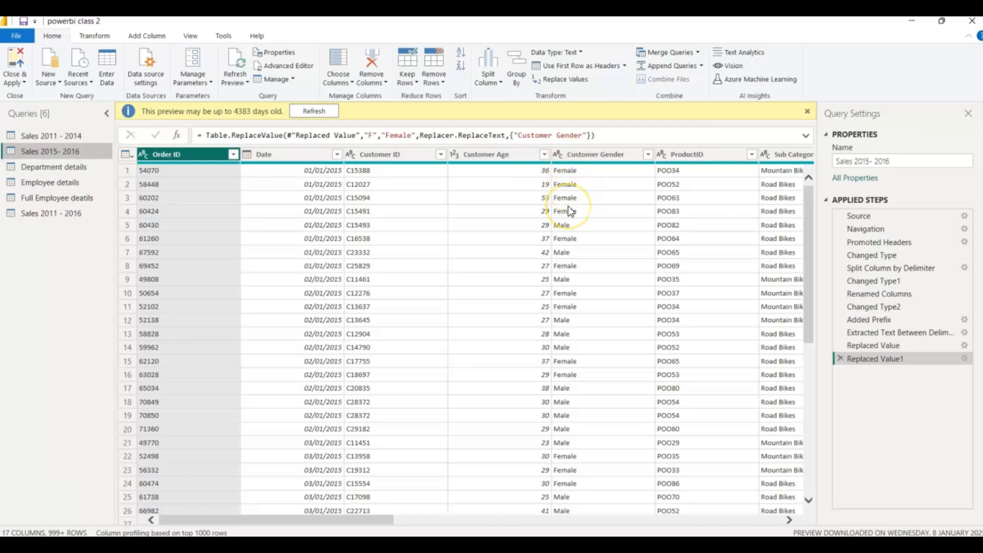
pyautogui.click(50, 215)
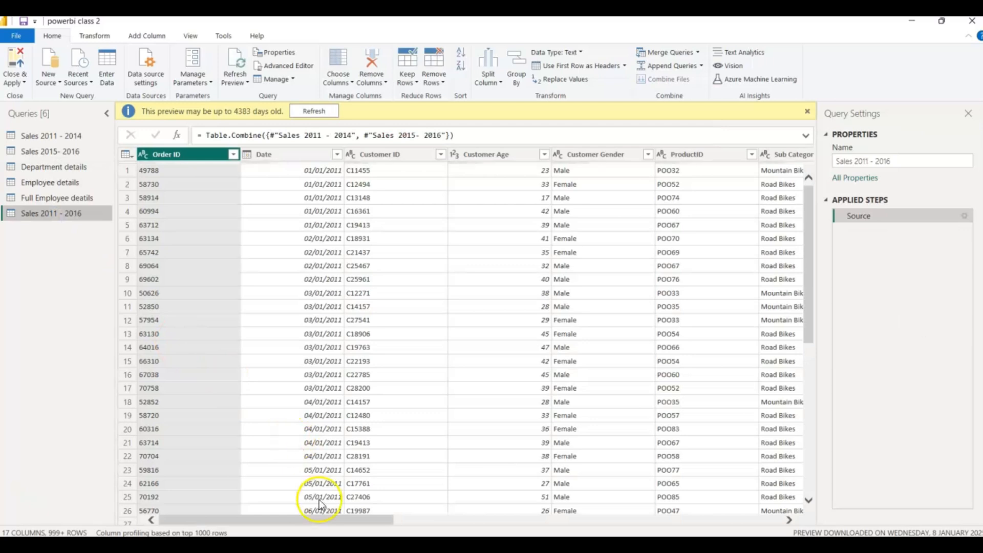
# Step: Start a conditional column in the Sales 2011 - 2016 query and name it "Qty cat"
pyautogui.moveTo(320, 520); pyautogui.dragTo(548, 508)
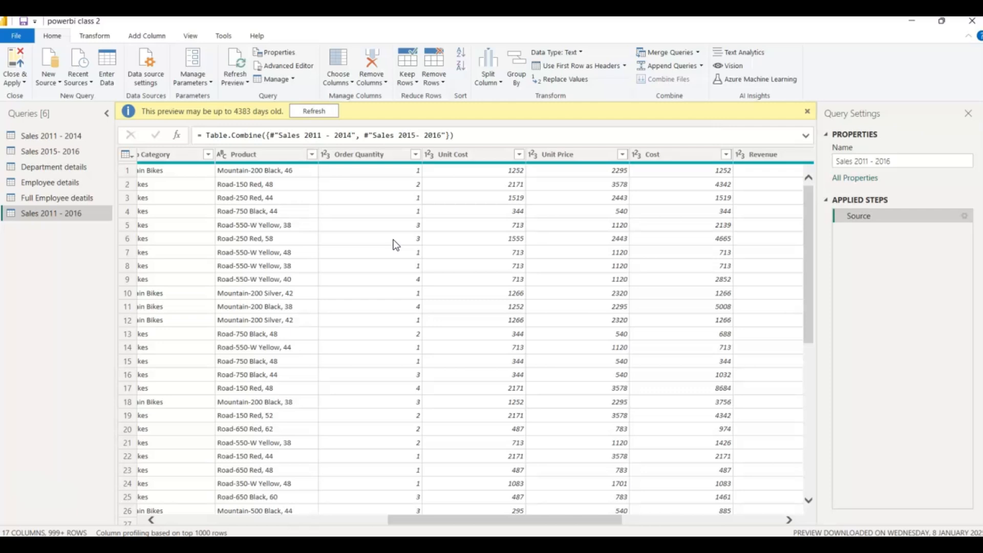
pyautogui.click(383, 159)
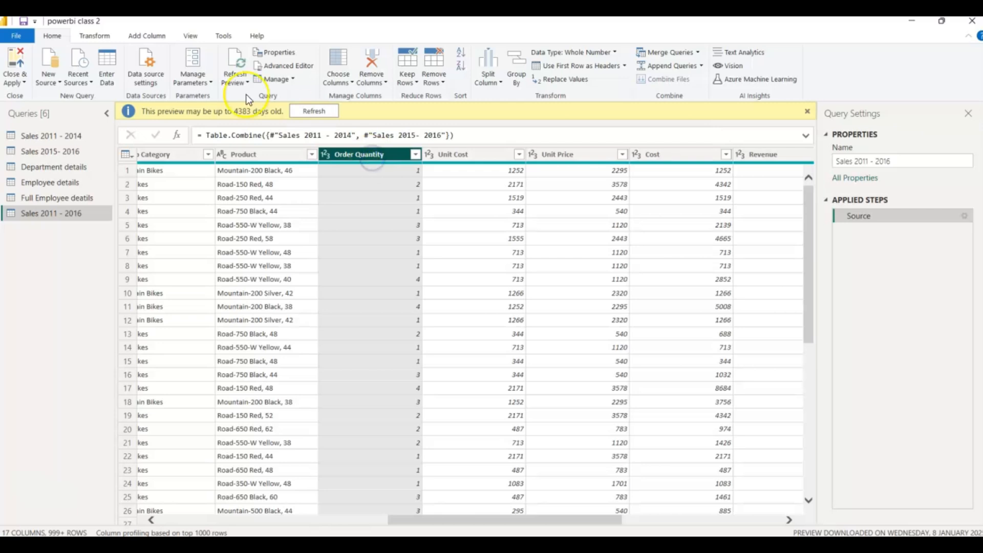
pyautogui.click(145, 35)
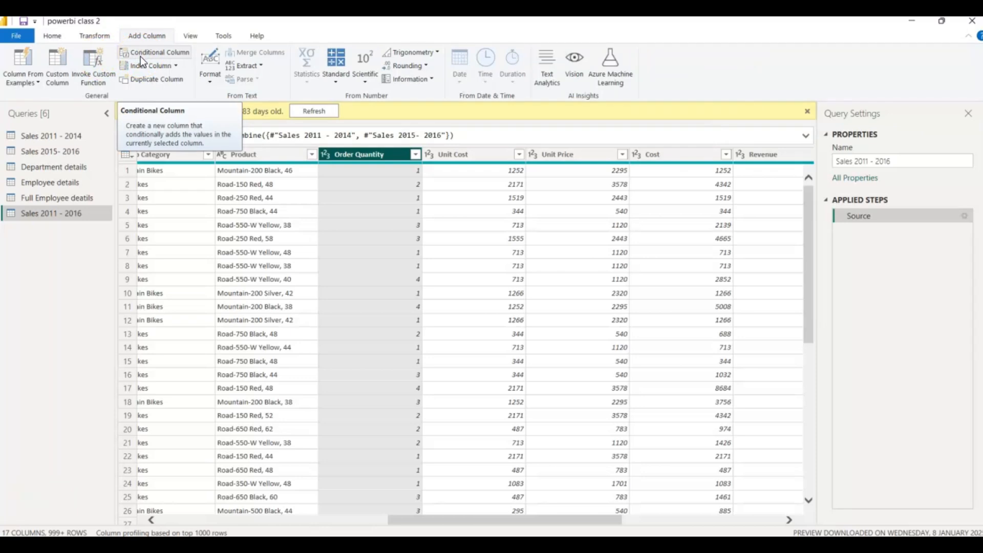
pyautogui.click(141, 57)
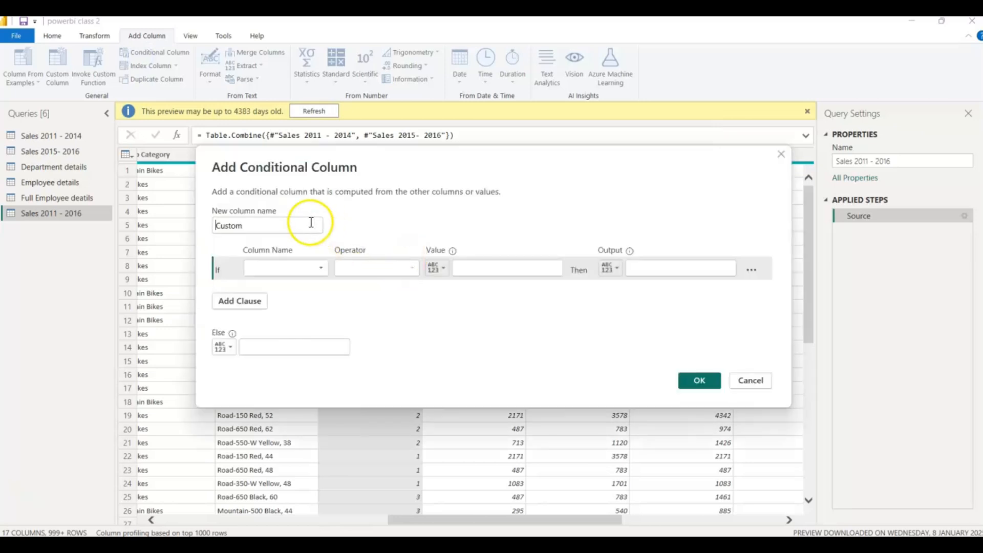
pyautogui.click(306, 225)
pyautogui.press('BackSpace')
pyautogui.press('BackSpace')
pyautogui.press('BackSpace')
pyautogui.press('BackSpace')
pyautogui.press('BackSpace')
pyautogui.press('BackSpace')
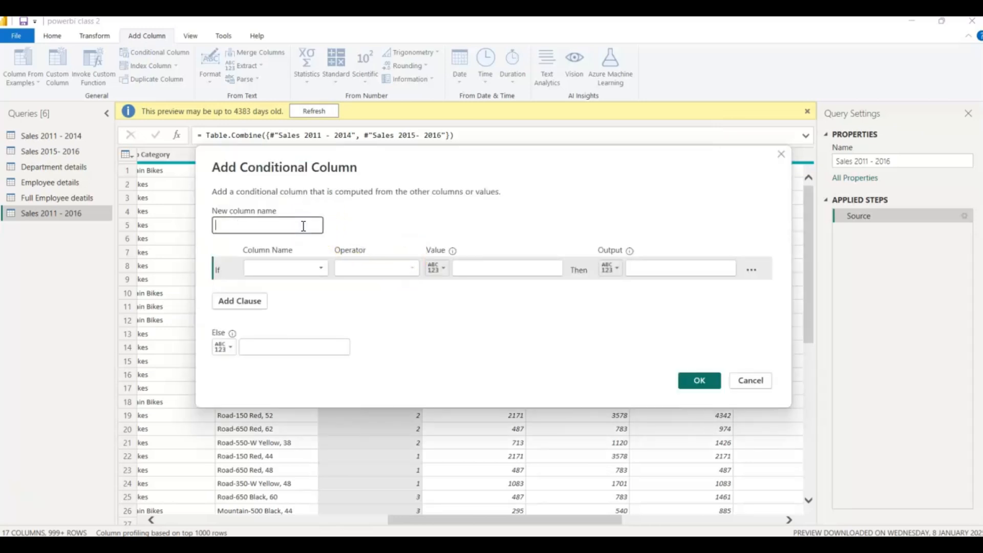
pyautogui.write('Qty cat')
# Step: Define the condition so that Order Quantity equal to 1 outputs "Single item"
pyautogui.click(323, 268)
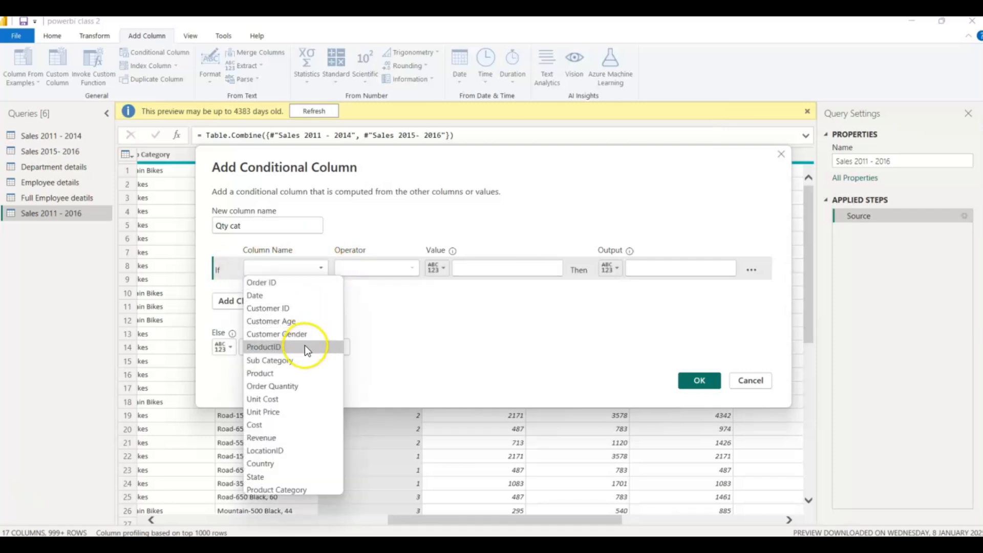
pyautogui.click(288, 387)
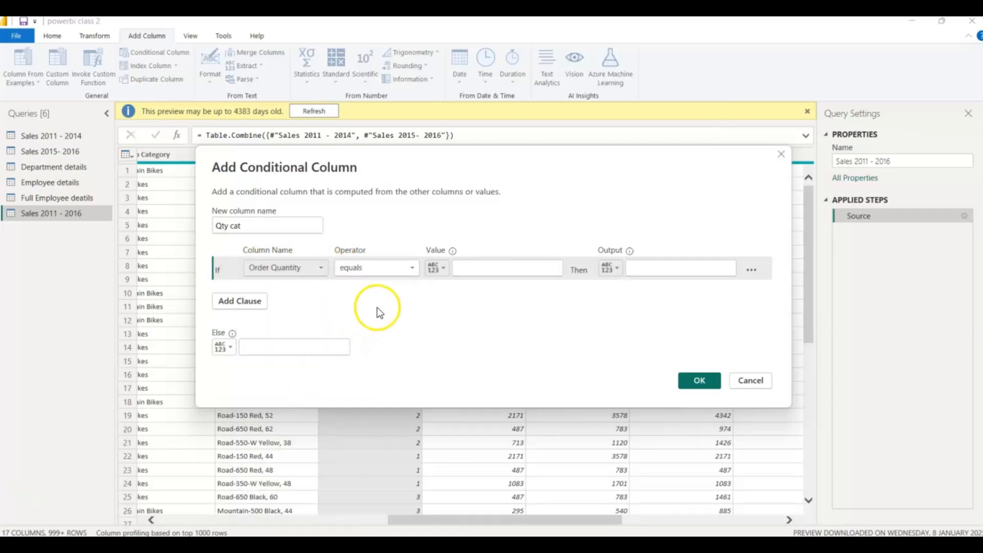
pyautogui.click(476, 267)
pyautogui.write('1')
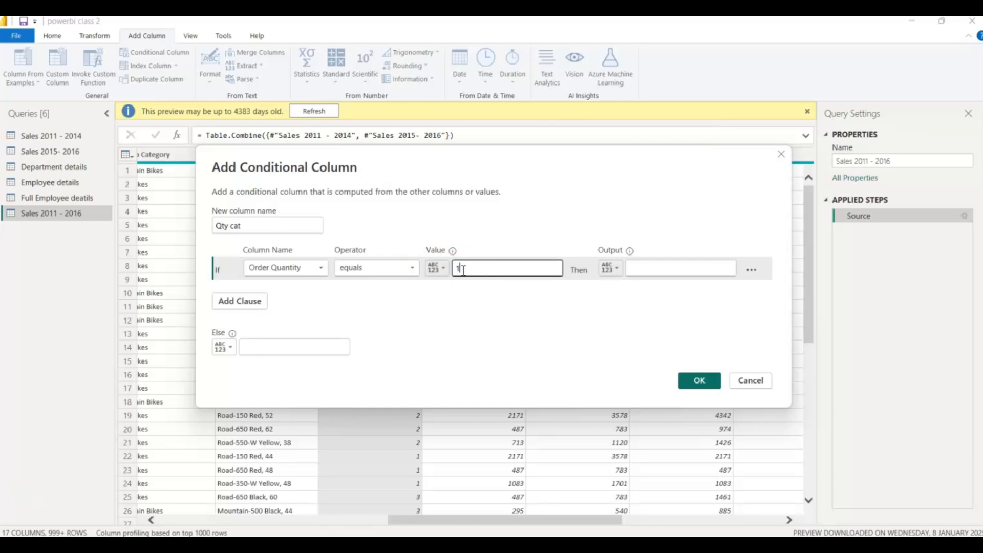
pyautogui.click(631, 266)
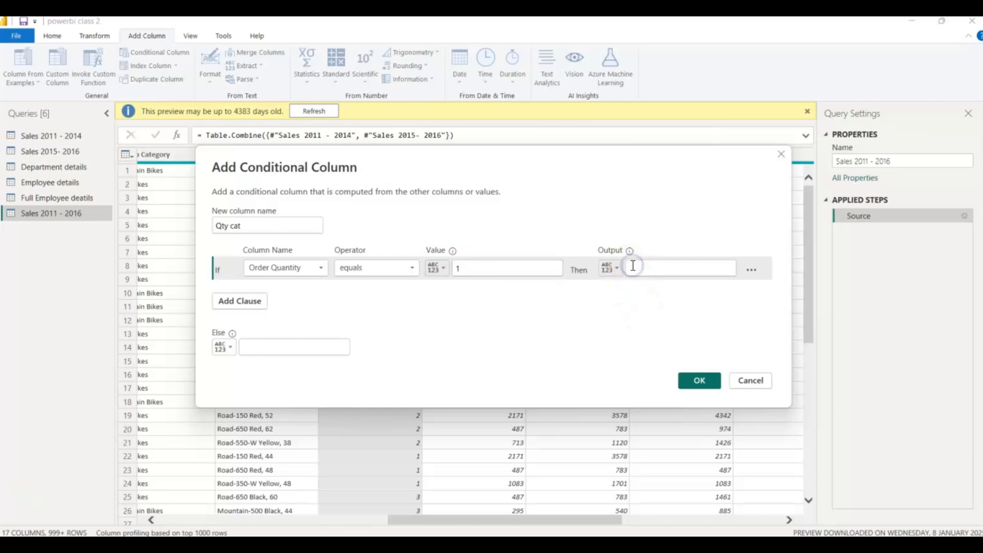
pyautogui.write('Single')
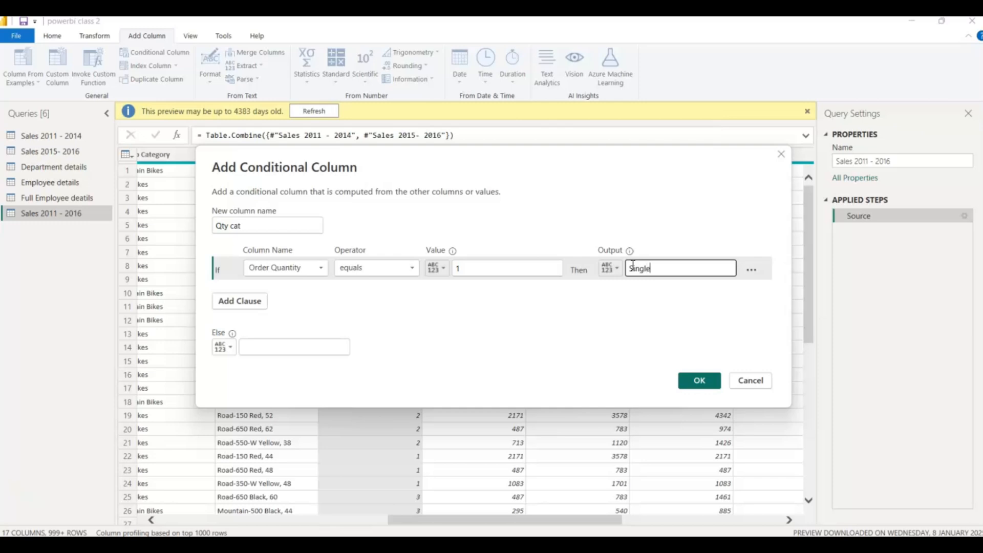
pyautogui.click(648, 269)
pyautogui.write('item')
# Step: Create the conditional column with "Multiple item" as the else output and set the Qty cat data type to Text
pyautogui.click(281, 346)
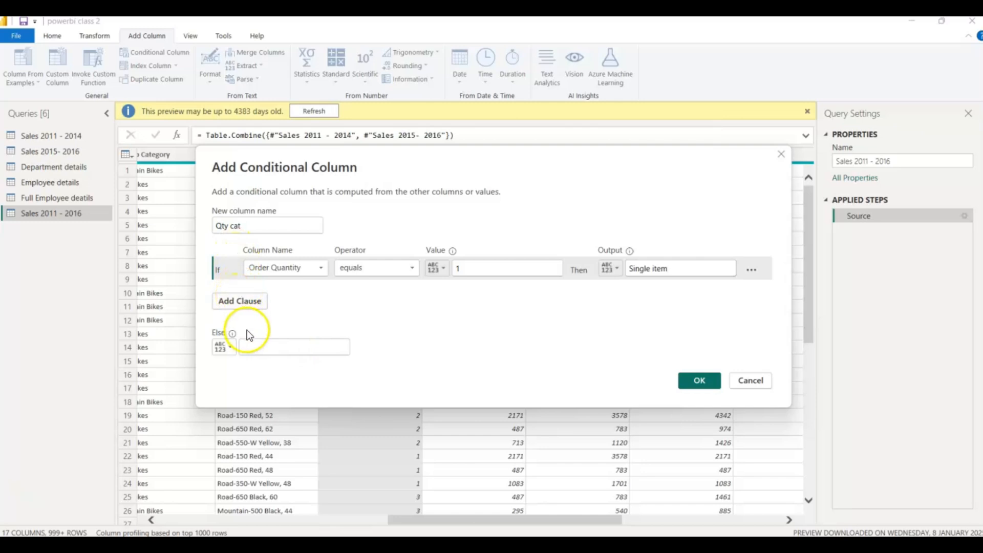
pyautogui.click(249, 347)
pyautogui.write('Mu')
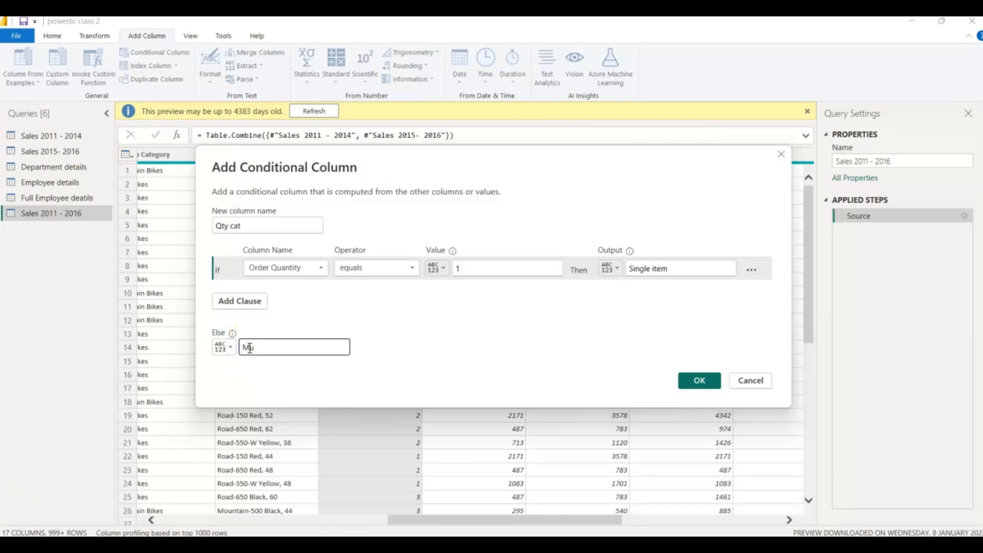
pyautogui.write('ltiple item')
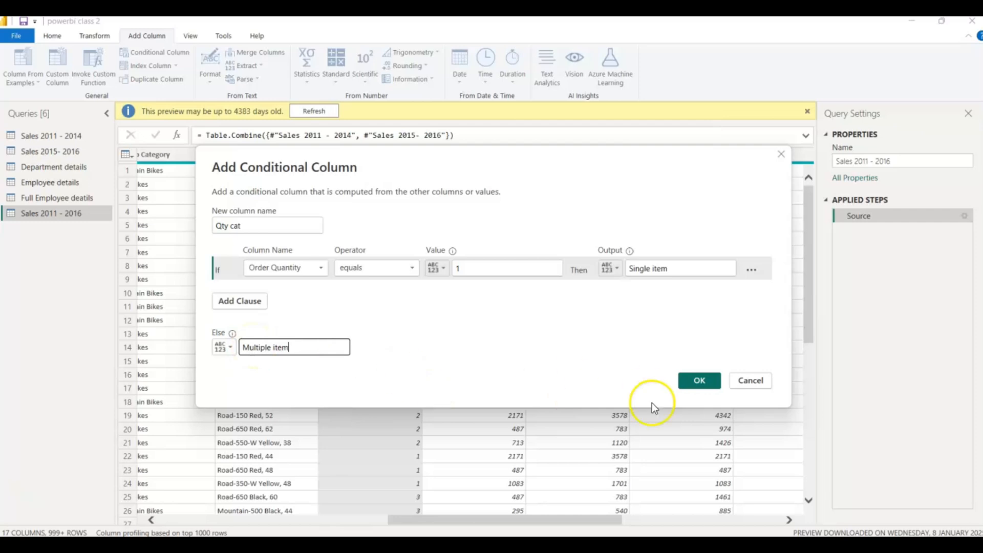
pyautogui.click(700, 381)
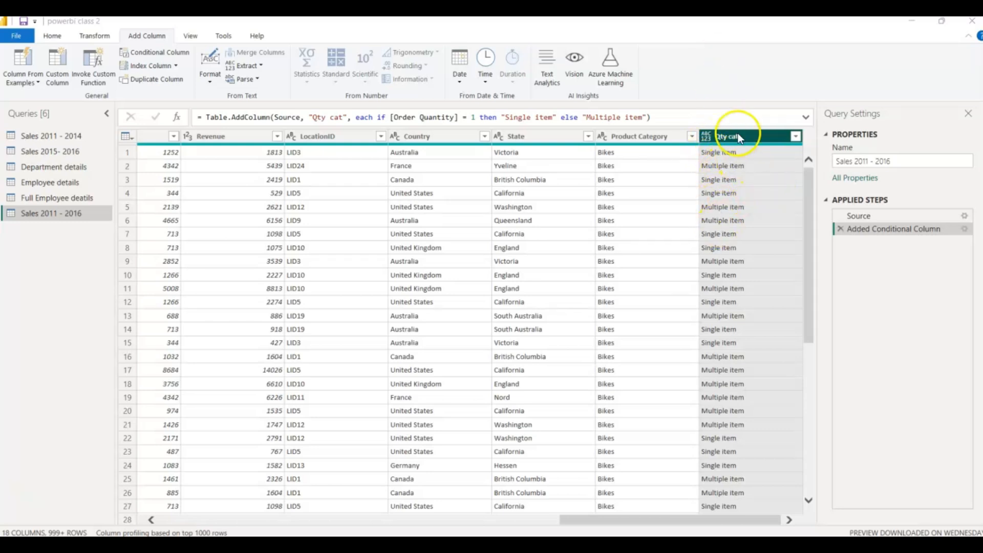
pyautogui.click(706, 136)
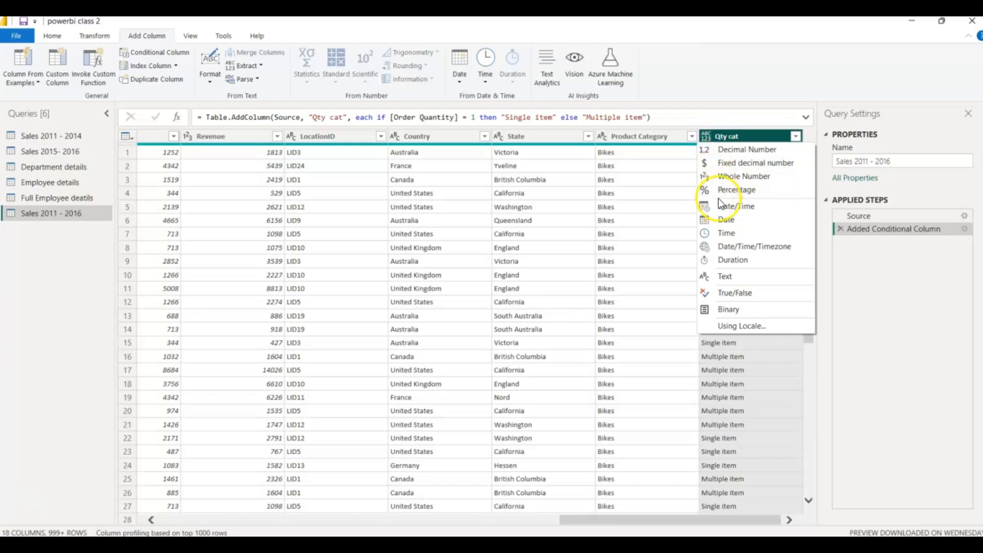
pyautogui.click(725, 276)
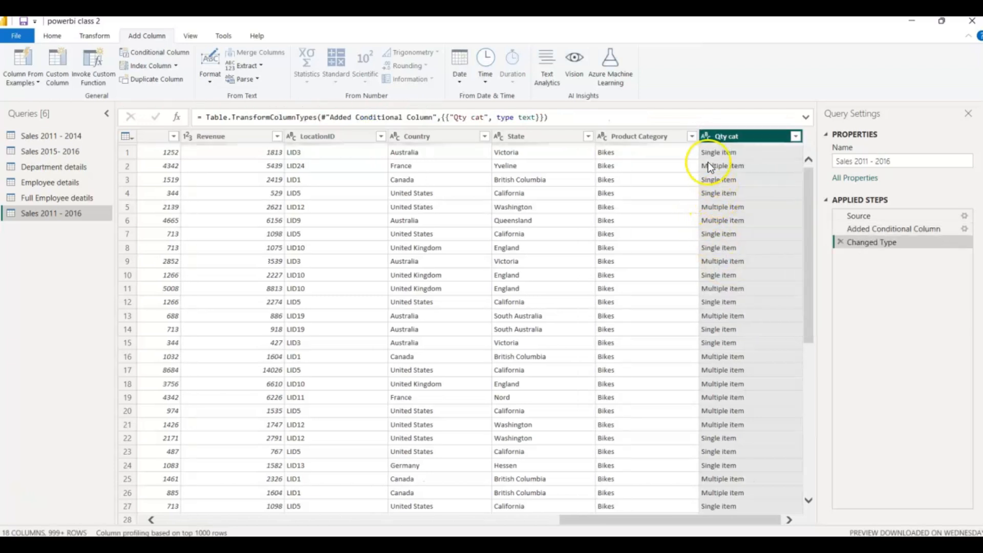
# Step: Start a custom column in the Sales 2011 - 2016 query and name it "Profit"
pyautogui.moveTo(612, 519); pyautogui.dragTo(369, 454)
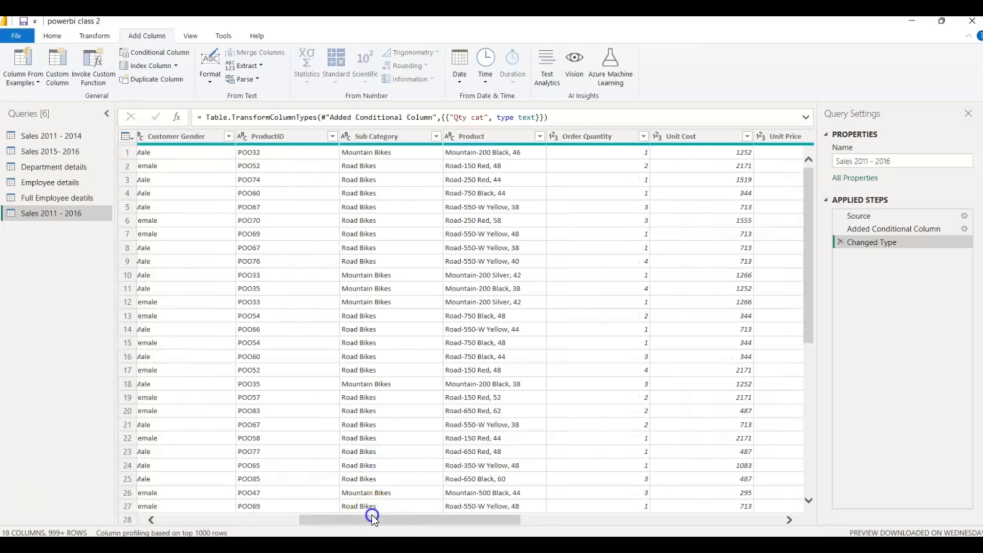
pyautogui.moveTo(372, 516); pyautogui.dragTo(467, 512)
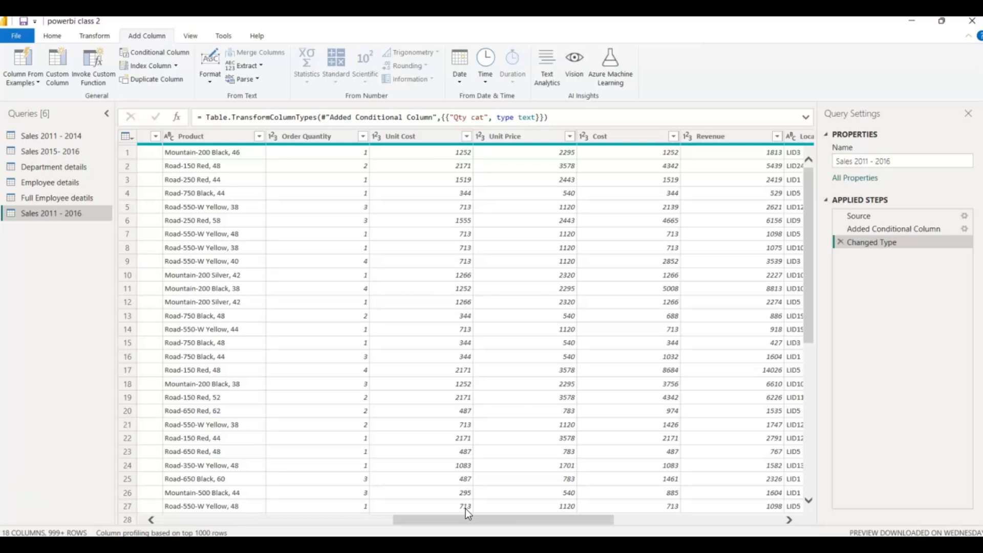
pyautogui.moveTo(446, 520)
pyautogui.mouseDown()
pyautogui.moveTo(437, 518)
pyautogui.moveTo(457, 517)
pyautogui.mouseUp()
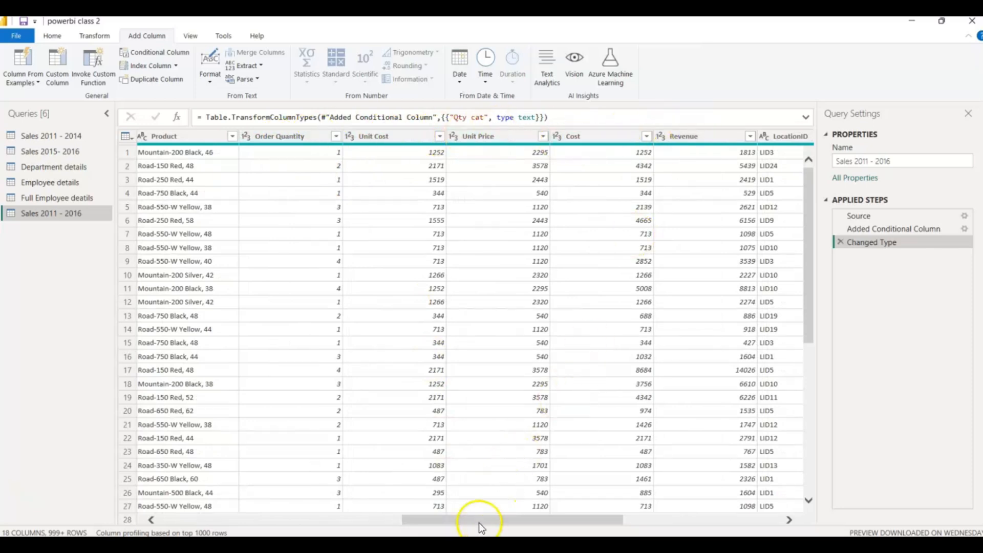
pyautogui.moveTo(478, 520); pyautogui.dragTo(496, 520)
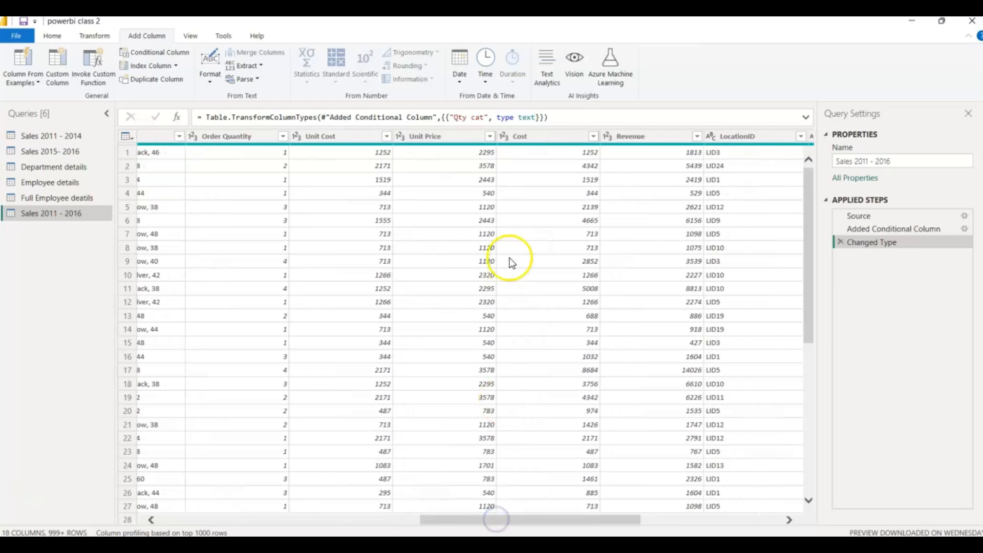
pyautogui.click(514, 138)
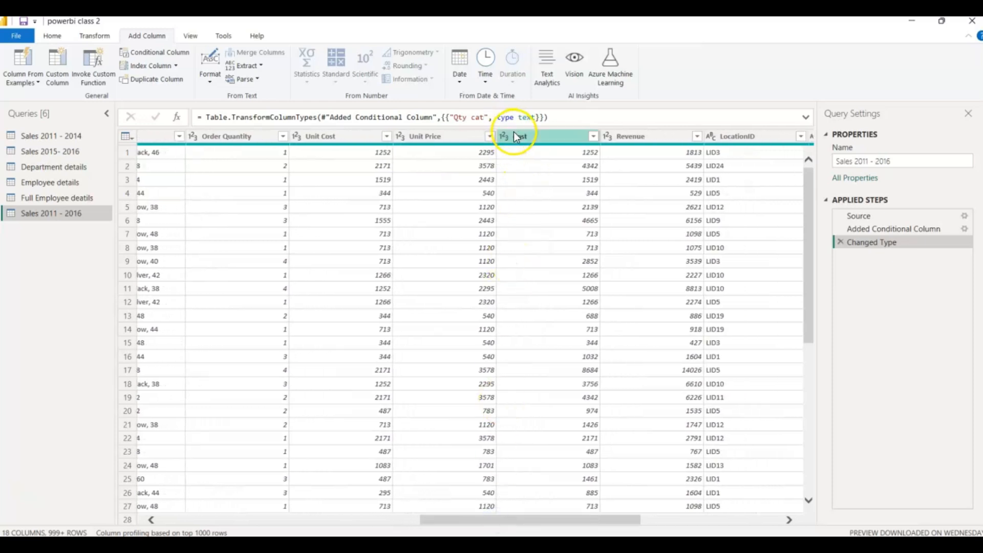
pyautogui.moveTo(463, 523); pyautogui.dragTo(491, 522)
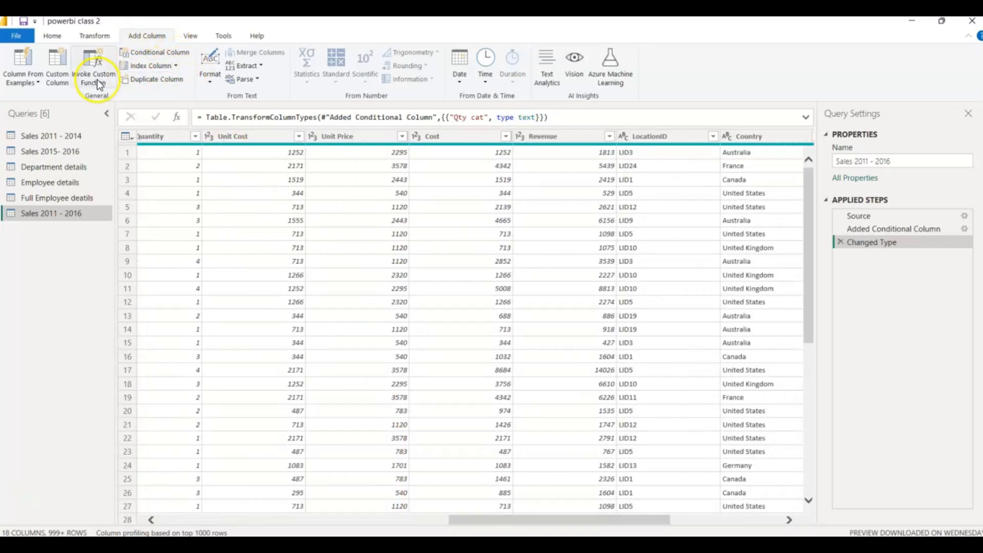
pyautogui.click(57, 77)
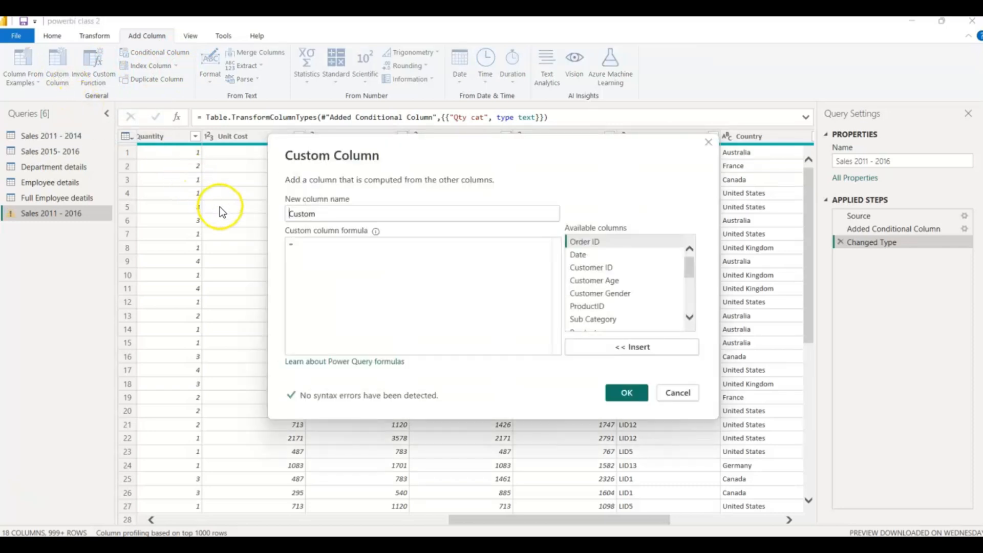
pyautogui.click(327, 216)
pyautogui.moveTo(326, 216); pyautogui.dragTo(258, 213)
pyautogui.press('BackSpace')
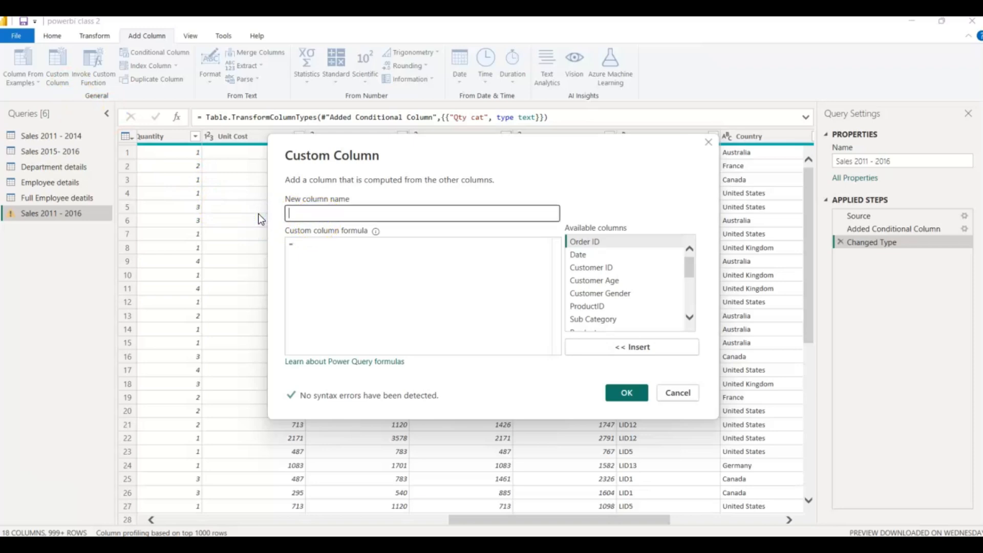
pyautogui.write('Profit')
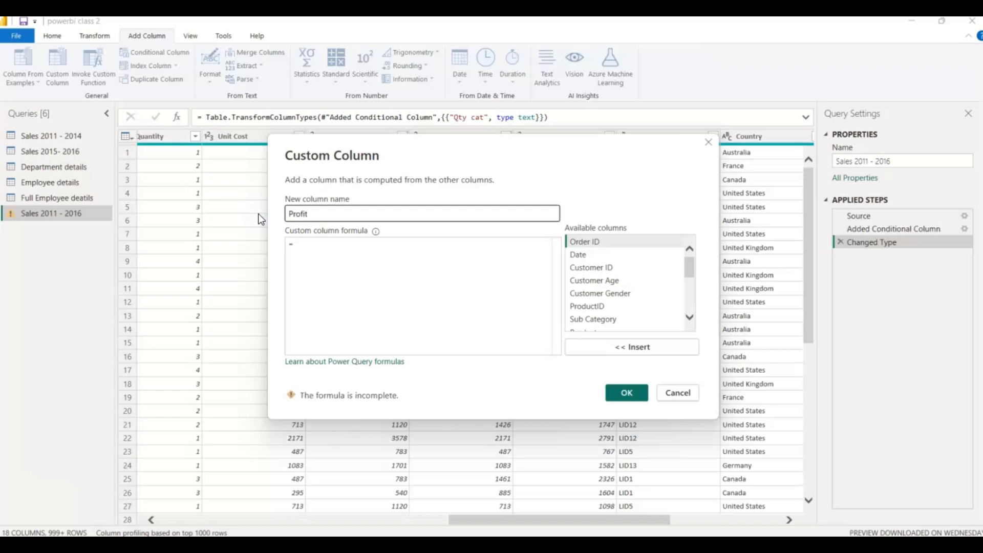
# Step: Enter the formula [Revenue] -[Cost] for the Profit column and create the column
pyautogui.click(295, 246)
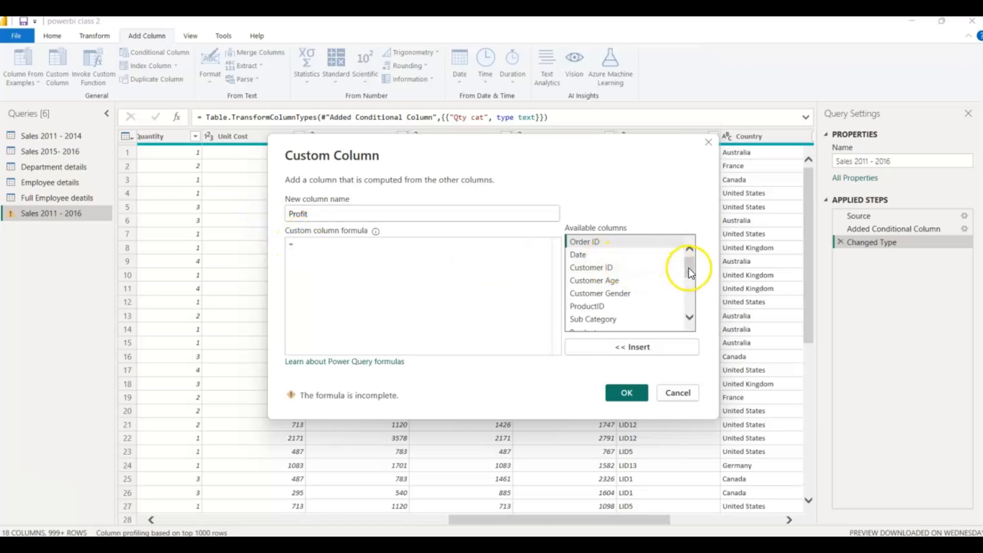
pyautogui.moveTo(689, 269)
pyautogui.mouseDown()
pyautogui.moveTo(692, 301)
pyautogui.moveTo(687, 287)
pyautogui.mouseUp()
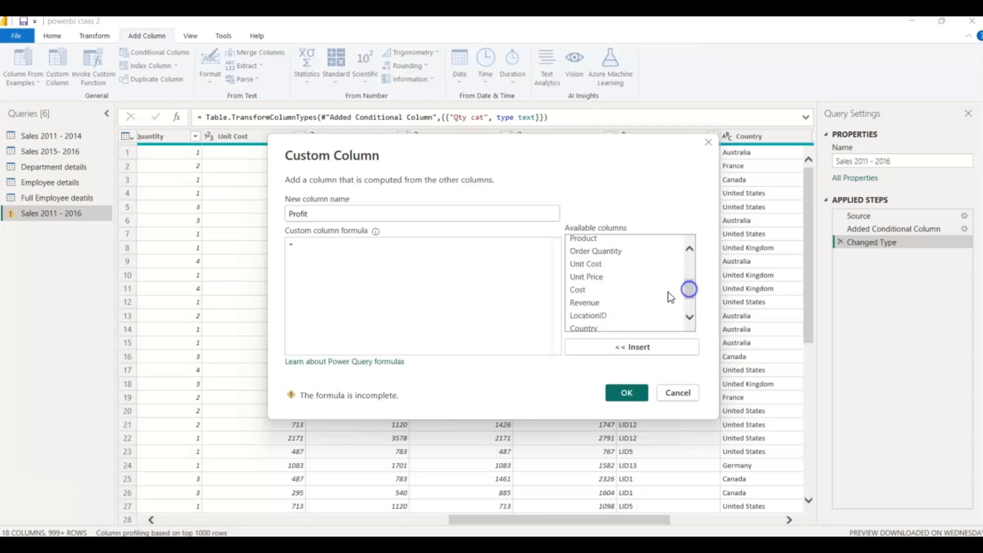
pyautogui.click(593, 303)
pyautogui.doubleClick(593, 303)
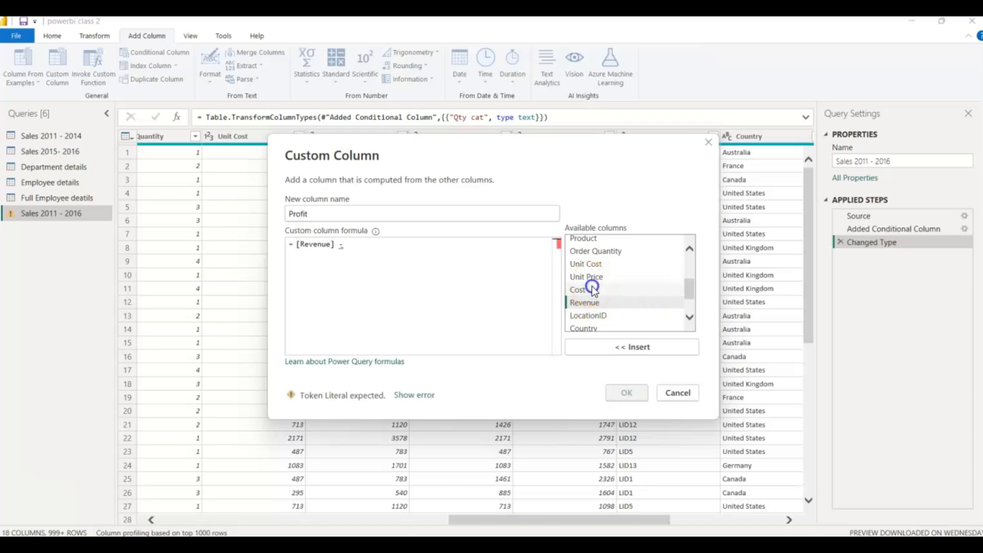
pyautogui.click(589, 289)
pyautogui.click(627, 347)
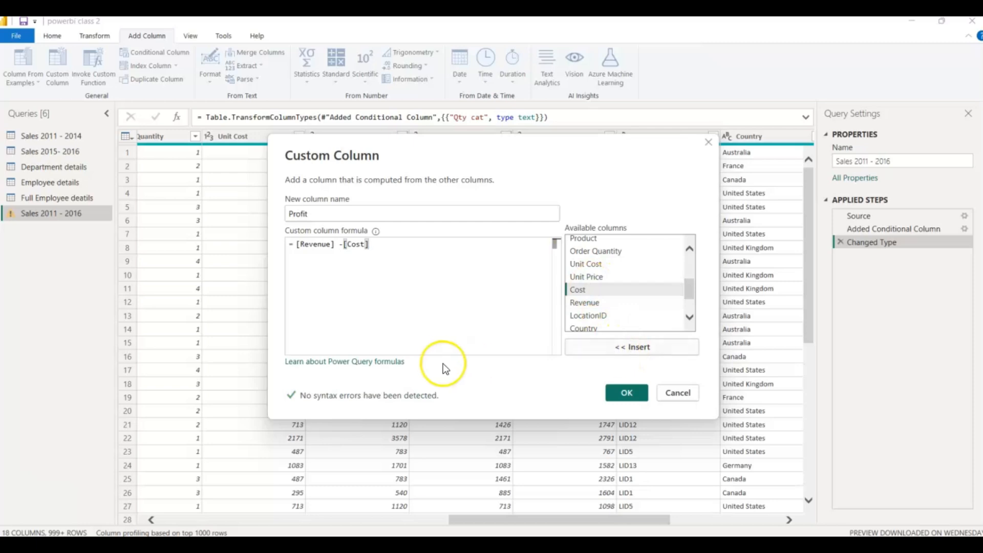
pyautogui.click(622, 393)
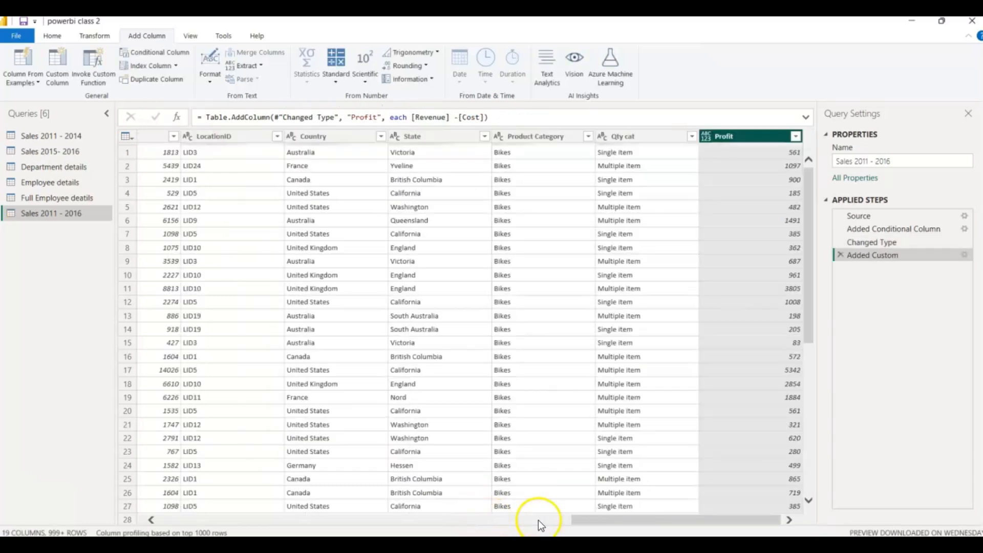
# Step: Set the data type of the Profit column to Whole Number
pyautogui.click(705, 135)
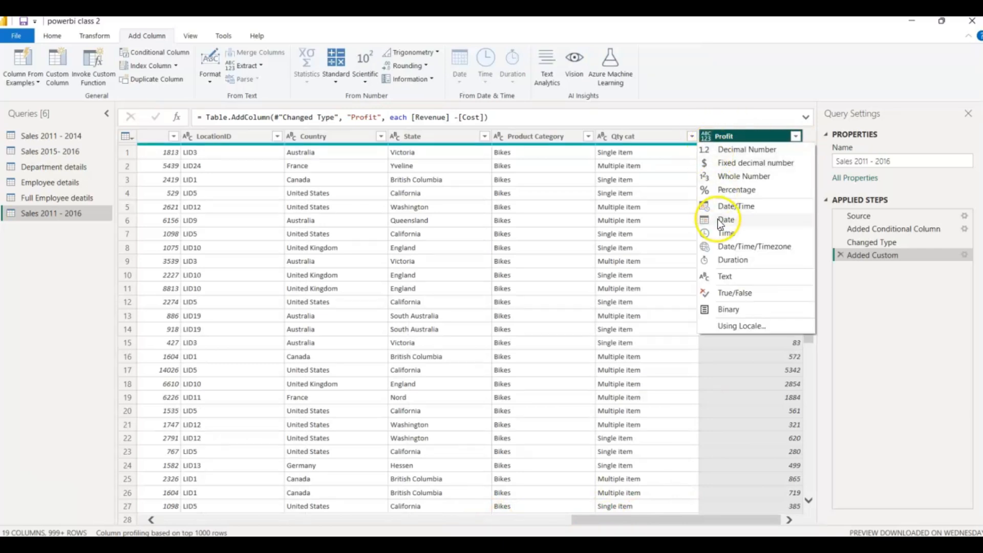
pyautogui.click(724, 177)
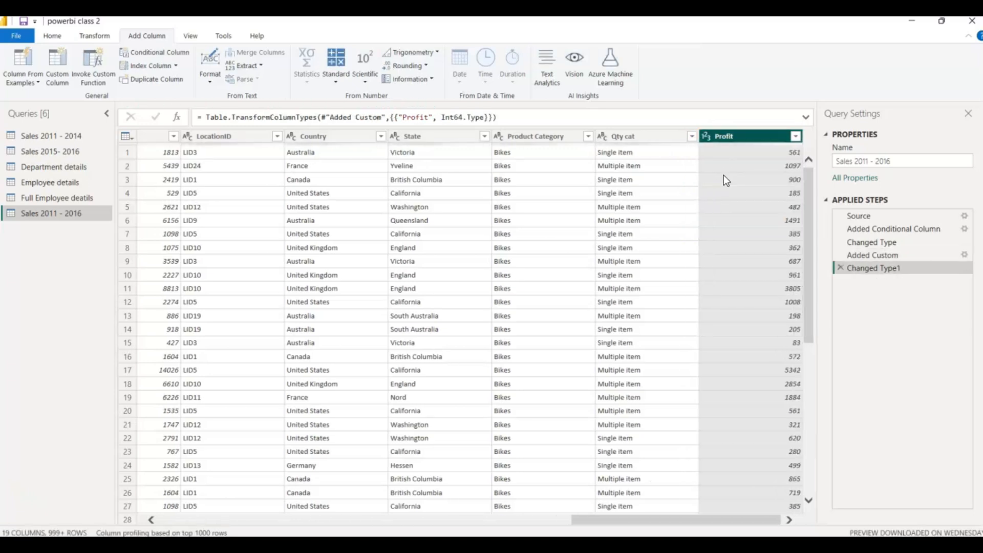
# Step: Add an index column starting from 1 to the Sales 2011 - 2016 query
pyautogui.moveTo(577, 520); pyautogui.dragTo(156, 413)
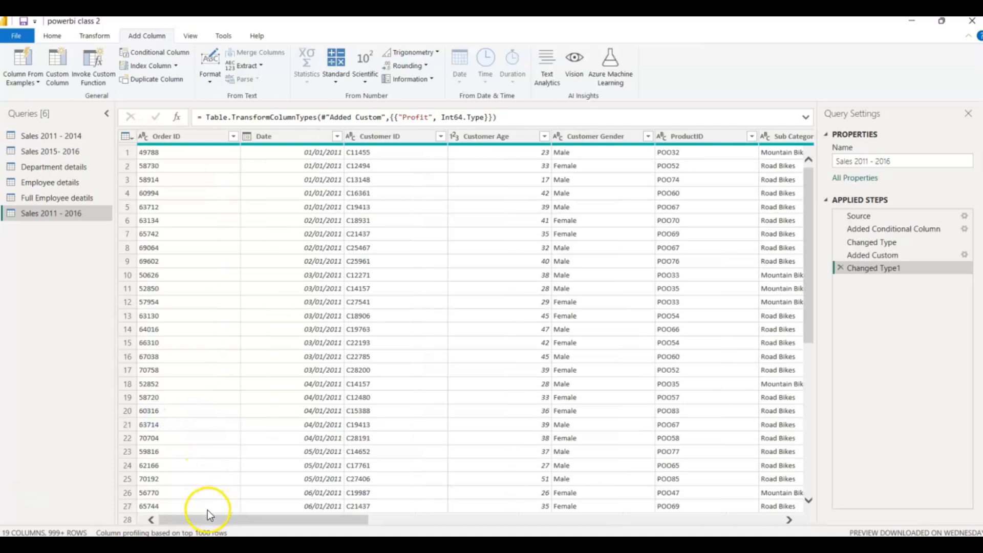
pyautogui.moveTo(197, 520)
pyautogui.mouseDown()
pyautogui.moveTo(245, 520)
pyautogui.moveTo(199, 519)
pyautogui.mouseUp()
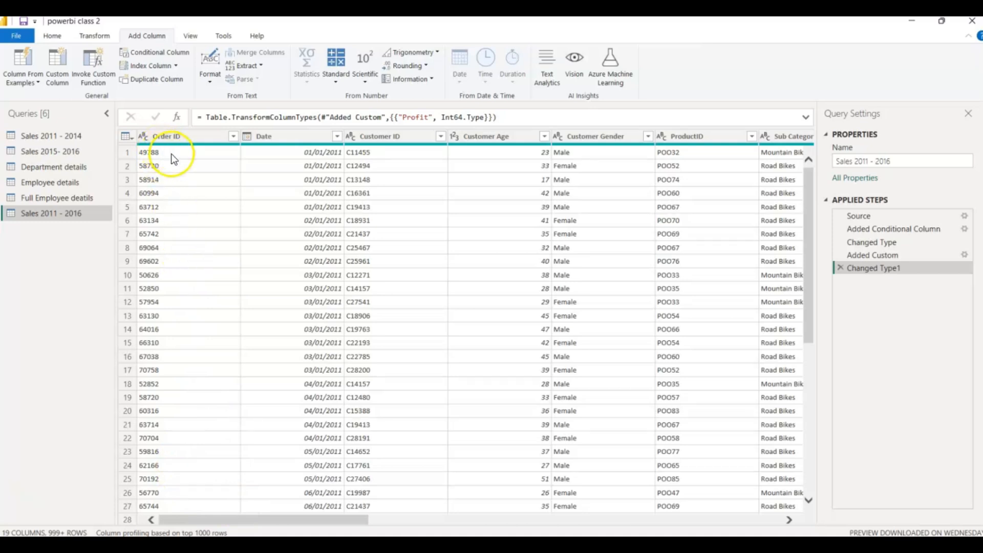
pyautogui.click(165, 137)
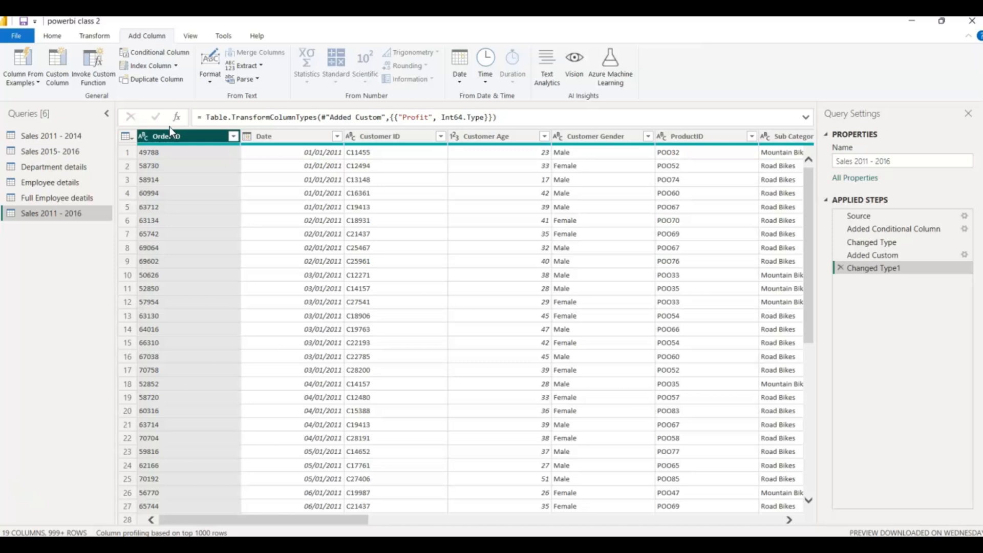
pyautogui.click(176, 66)
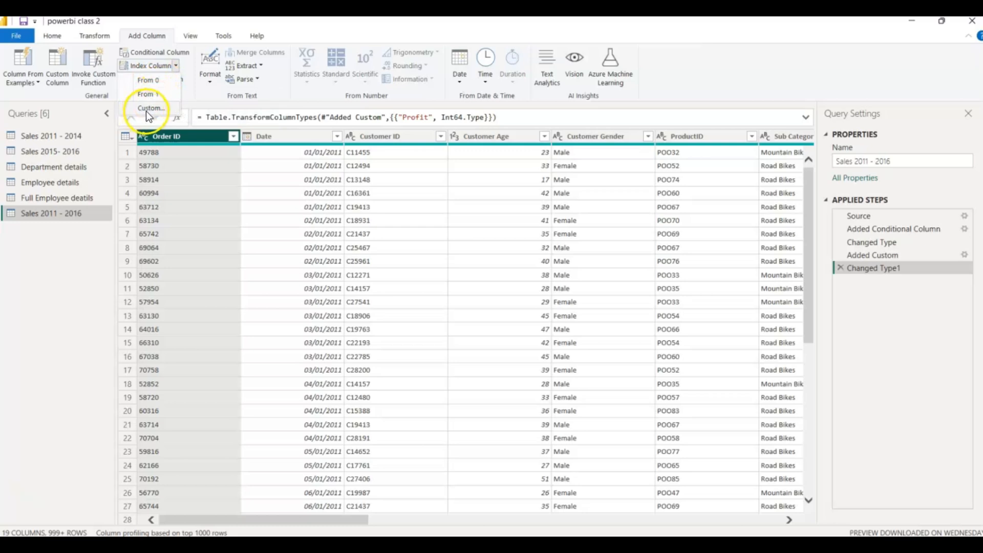
pyautogui.click(145, 95)
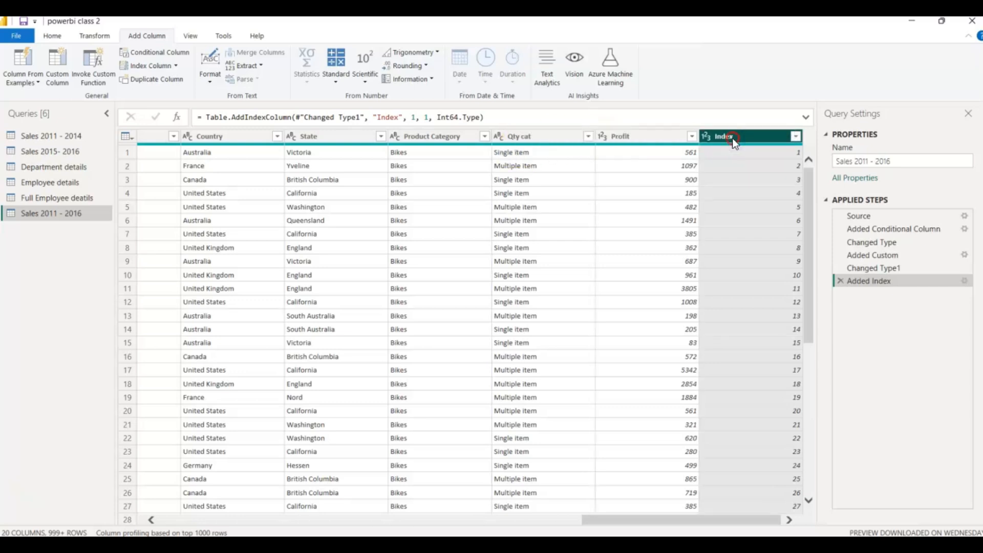
# Step: Move the Index column to the beginning of the table and sort the rows by it in descending order
pyautogui.rightClick(732, 137)
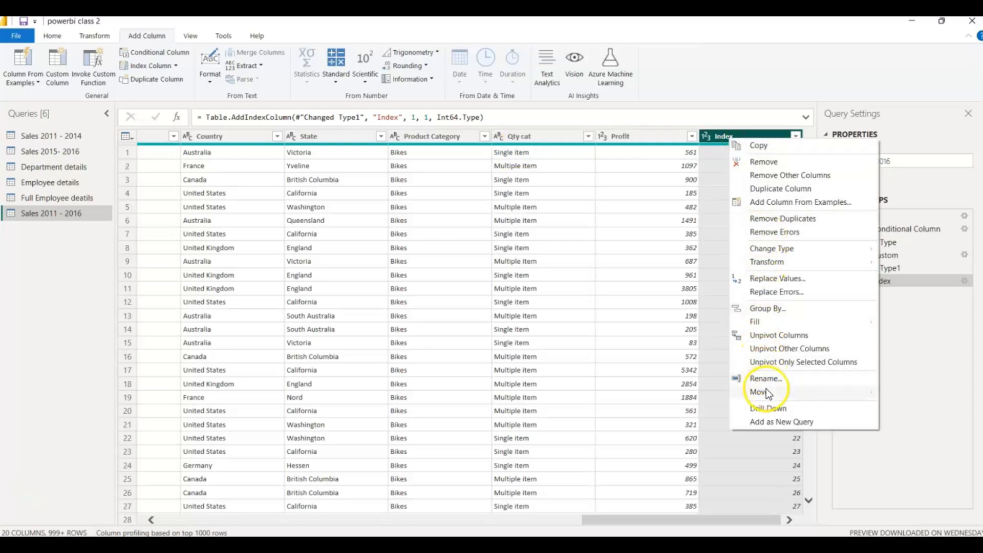
pyautogui.moveTo(767, 393)
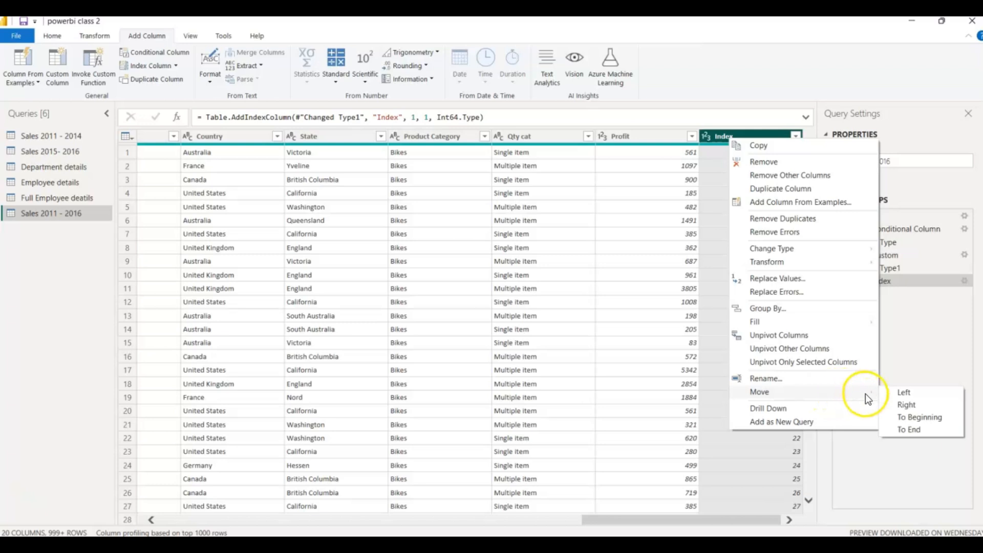
pyautogui.click(905, 417)
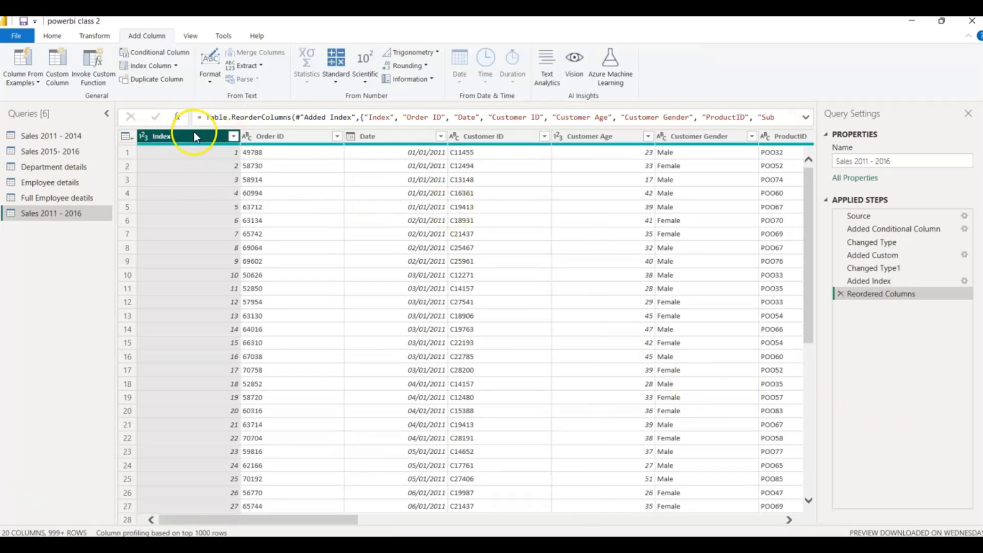
pyautogui.click(233, 136)
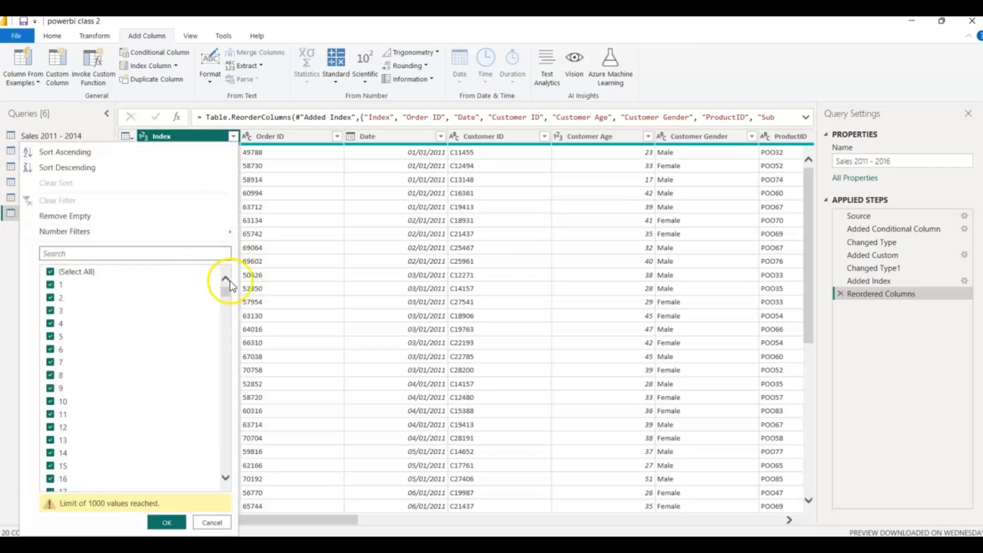
pyautogui.click(90, 169)
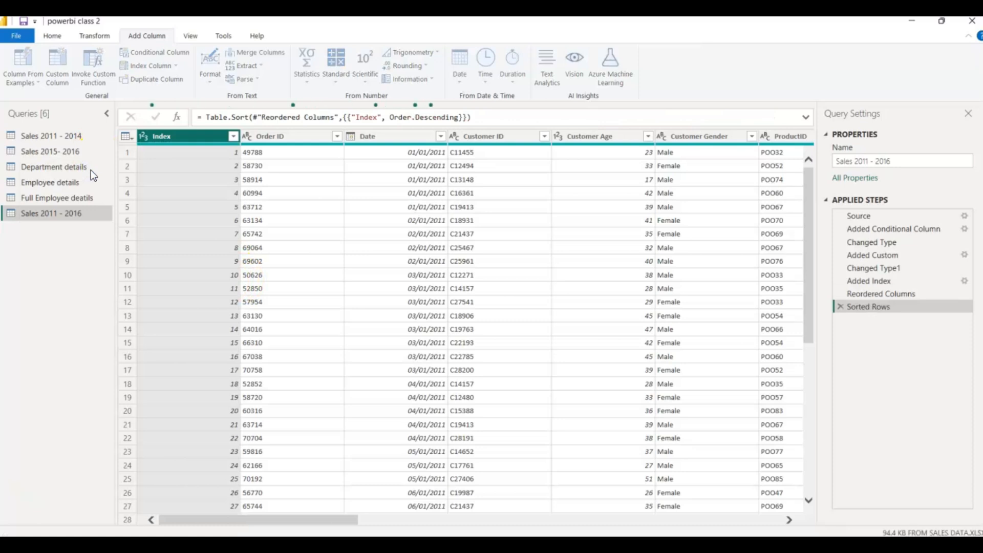